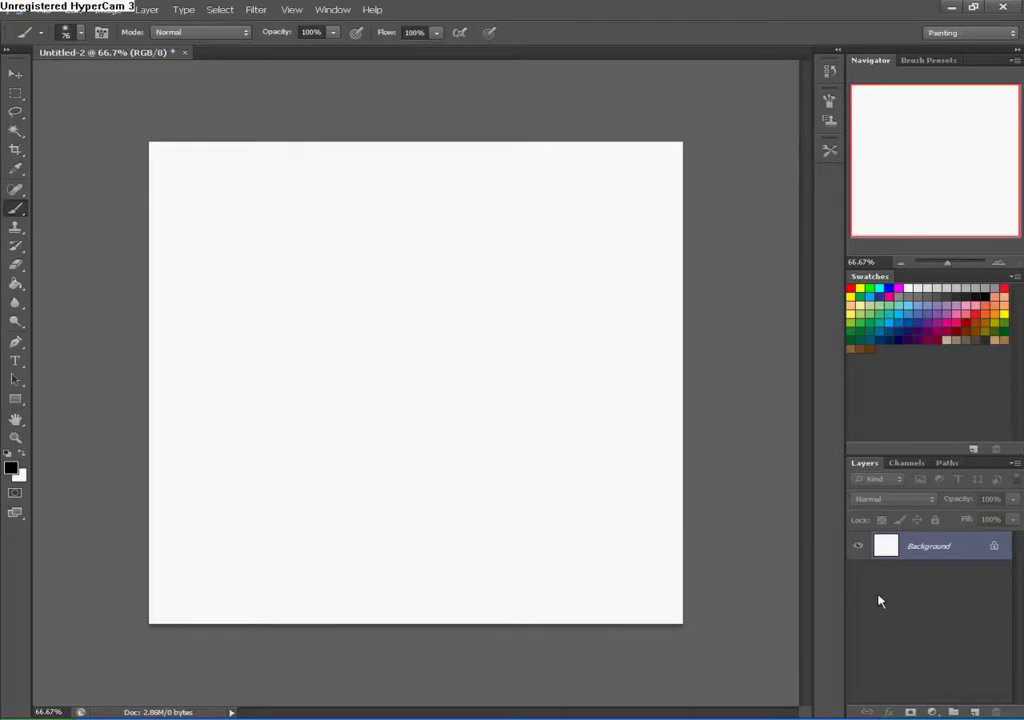
- Convert the Background to Layer 0 and brush a black stick figure: round head, body, two legs, raised and bent arms
double_click(918, 547)
left_click(655, 231)
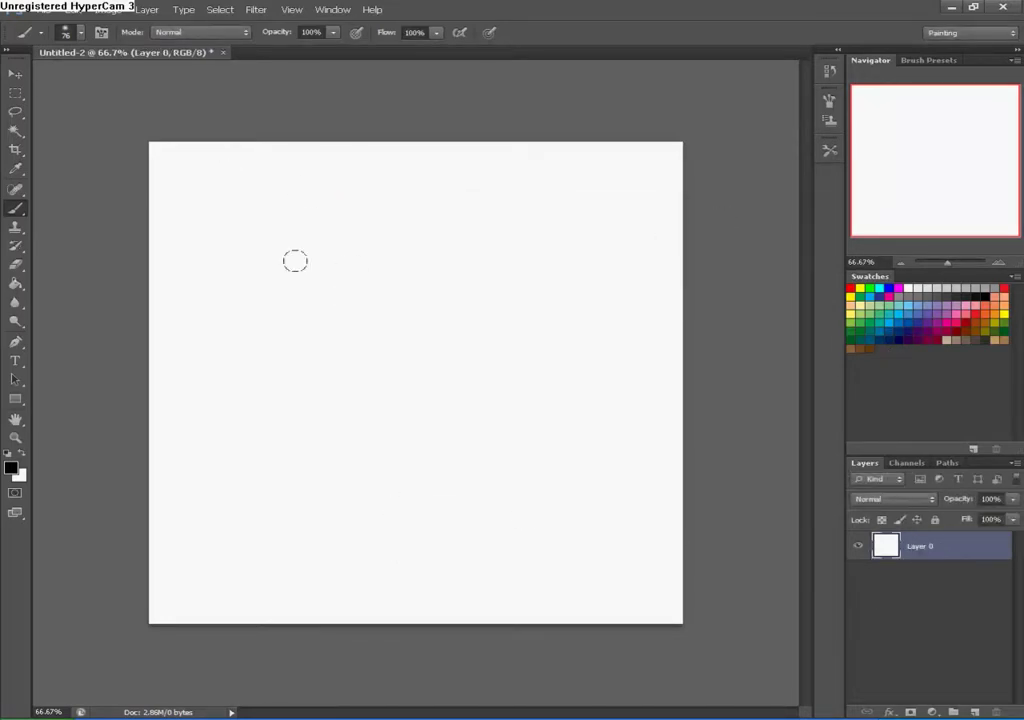
mouse_move(361, 224)
left_mouse_down()
mouse_move(411, 295)
mouse_move(398, 261)
mouse_move(338, 221)
left_mouse_up()
mouse_move(368, 328)
left_mouse_down()
mouse_move(397, 458)
mouse_move(437, 523)
mouse_move(399, 453)
mouse_move(437, 523)
mouse_move(510, 588)
left_mouse_up()
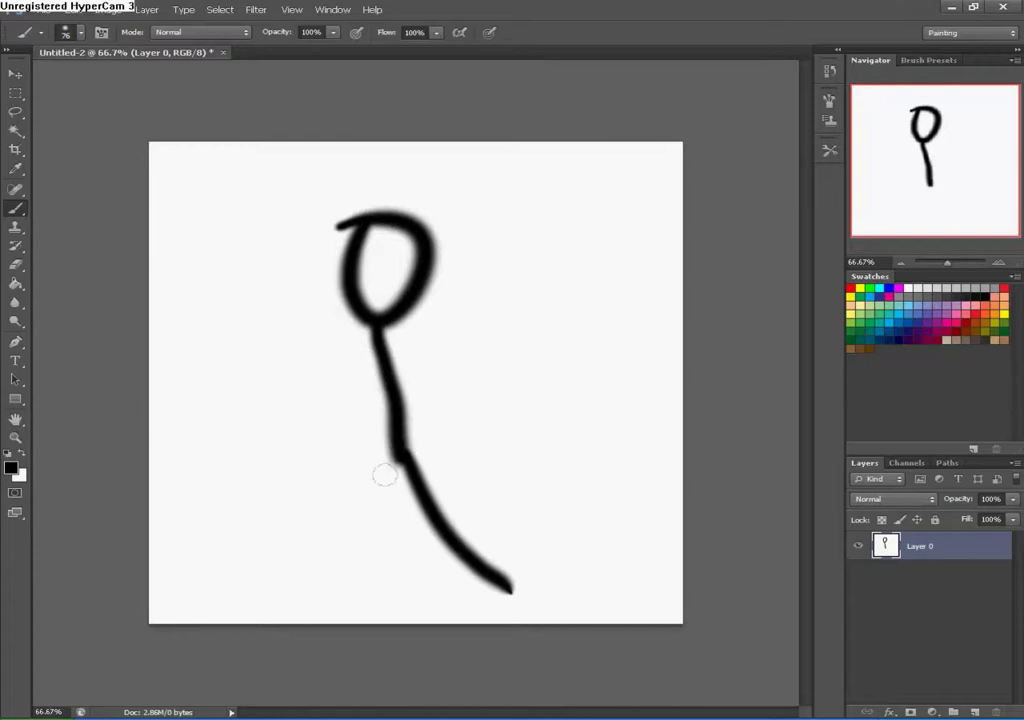
left_click_drag(398, 452, 306, 592)
mouse_move(402, 384)
left_mouse_down()
mouse_move(560, 263)
mouse_move(535, 343)
left_mouse_up()
mouse_move(383, 372)
left_mouse_down()
mouse_move(310, 376)
mouse_move(316, 437)
mouse_move(323, 426)
mouse_move(308, 435)
mouse_move(338, 423)
left_mouse_up()
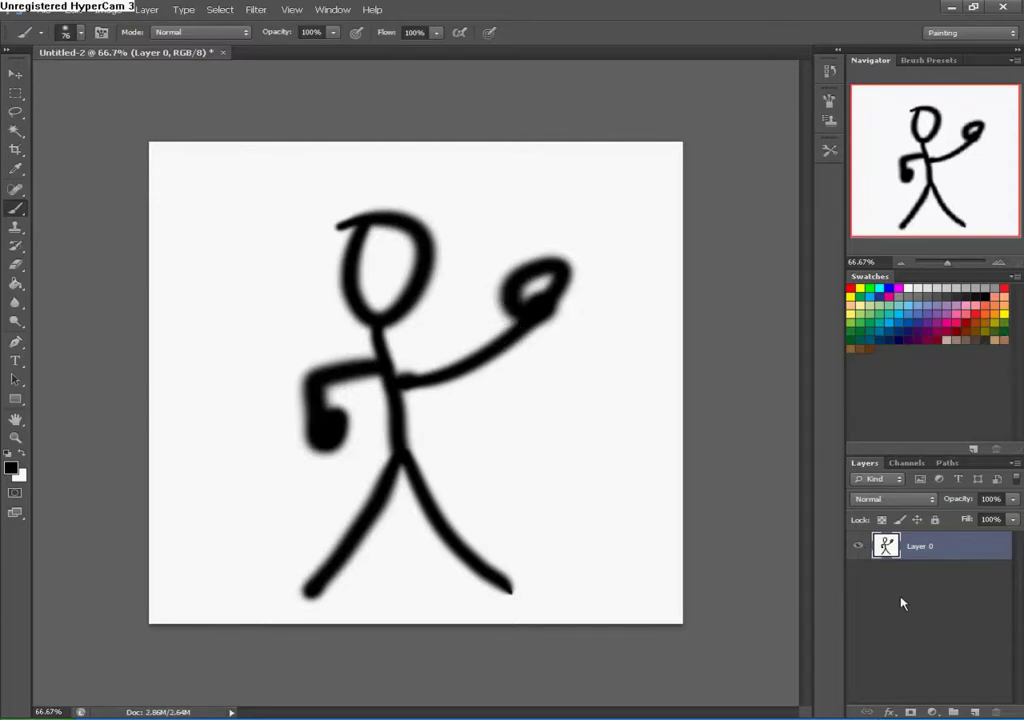
- Give the figure dot eyes, a nose, a smiling mouth, curly hair and two feet
left_click(372, 256)
left_click(396, 248)
left_click(388, 270)
left_click_drag(377, 289, 395, 287)
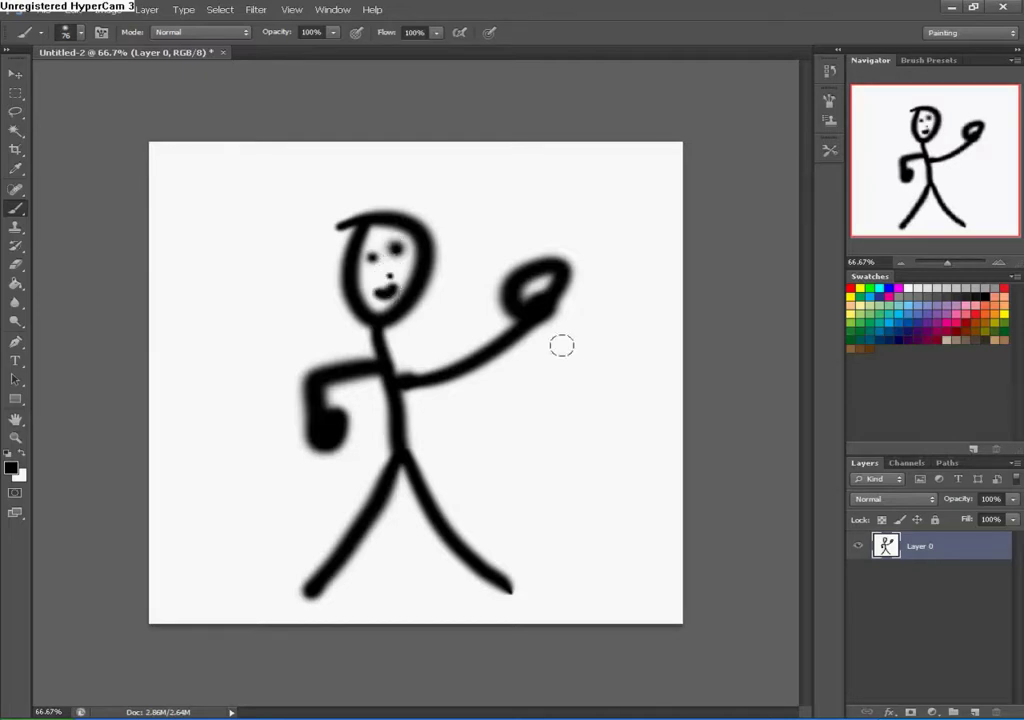
mouse_move(334, 247)
left_mouse_down()
mouse_move(356, 194)
mouse_move(402, 190)
left_mouse_up()
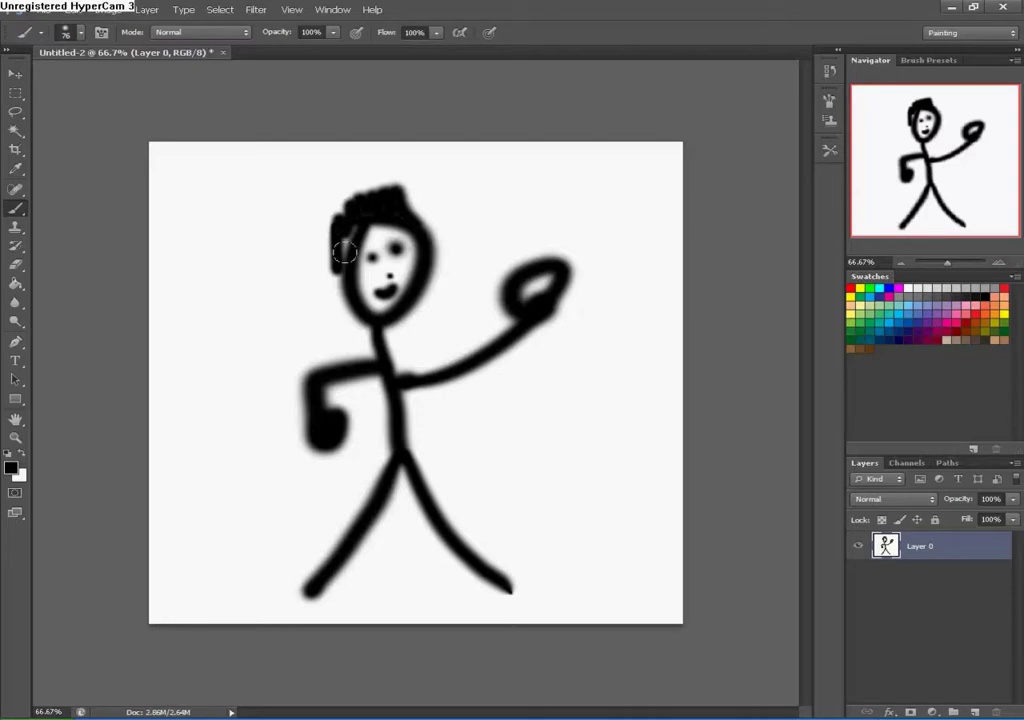
mouse_move(344, 253)
left_mouse_down()
mouse_move(320, 282)
mouse_move(338, 272)
left_mouse_up()
mouse_move(400, 193)
left_mouse_down()
mouse_move(416, 190)
mouse_move(412, 218)
mouse_move(437, 212)
mouse_move(424, 240)
left_mouse_up()
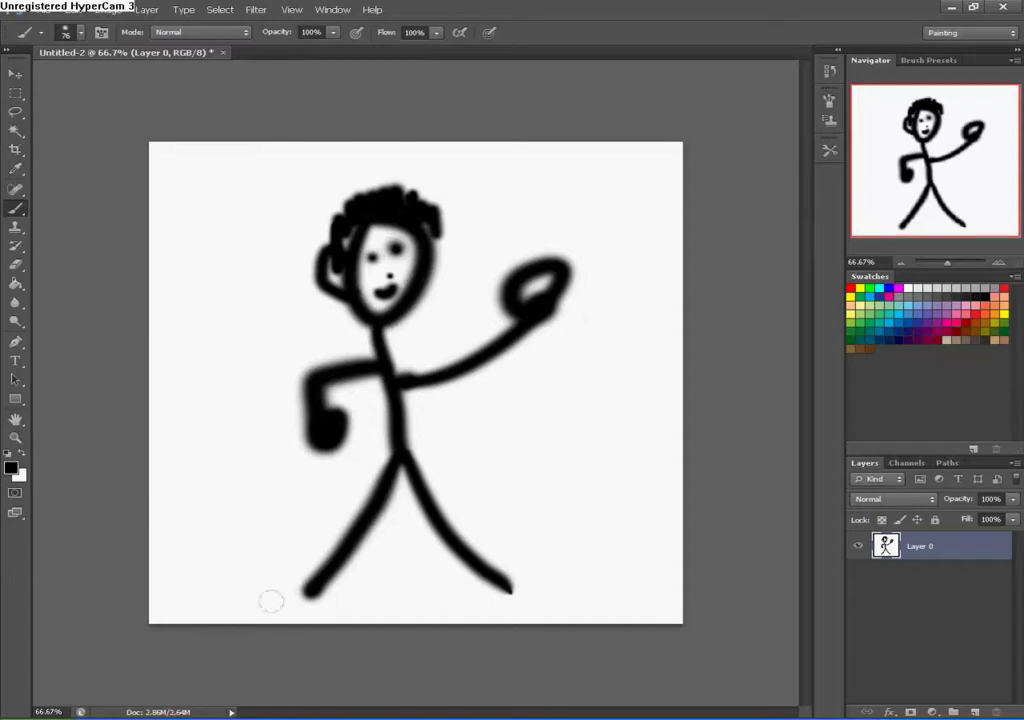
left_click_drag(272, 573, 305, 596)
left_click_drag(503, 597, 545, 586)
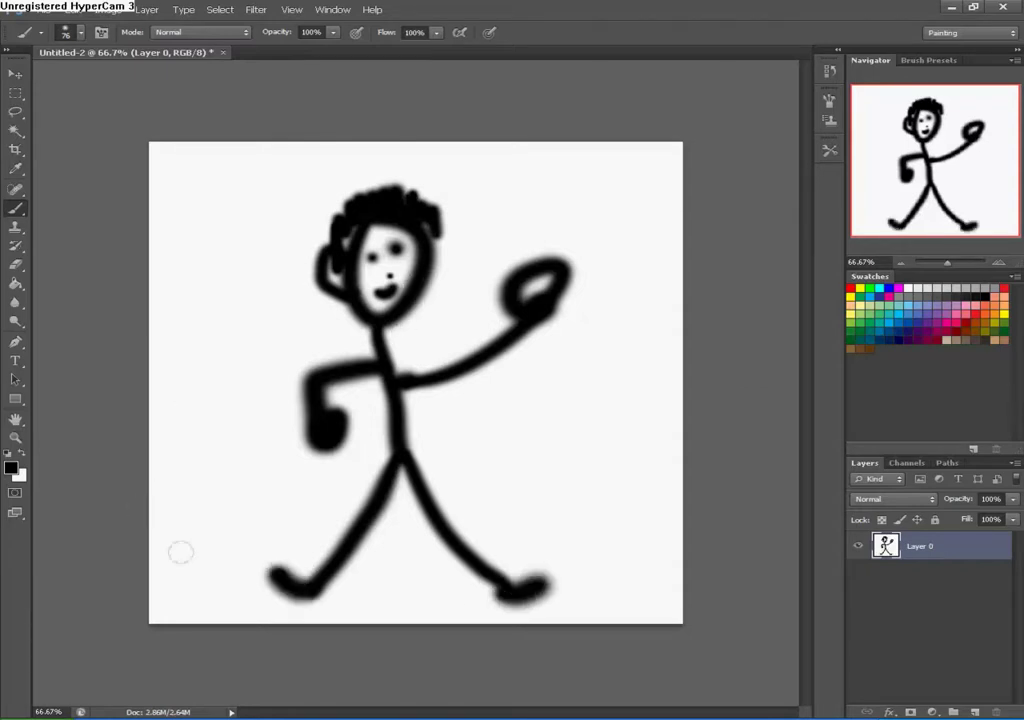
- Draw zigzag tree outlines to the left and right of the figure
left_click_drag(228, 566, 185, 345)
mouse_move(249, 207)
left_mouse_down()
mouse_move(268, 352)
mouse_move(249, 456)
mouse_move(268, 578)
left_mouse_up()
mouse_move(566, 594)
left_mouse_down()
mouse_move(517, 423)
mouse_move(622, 245)
left_mouse_up()
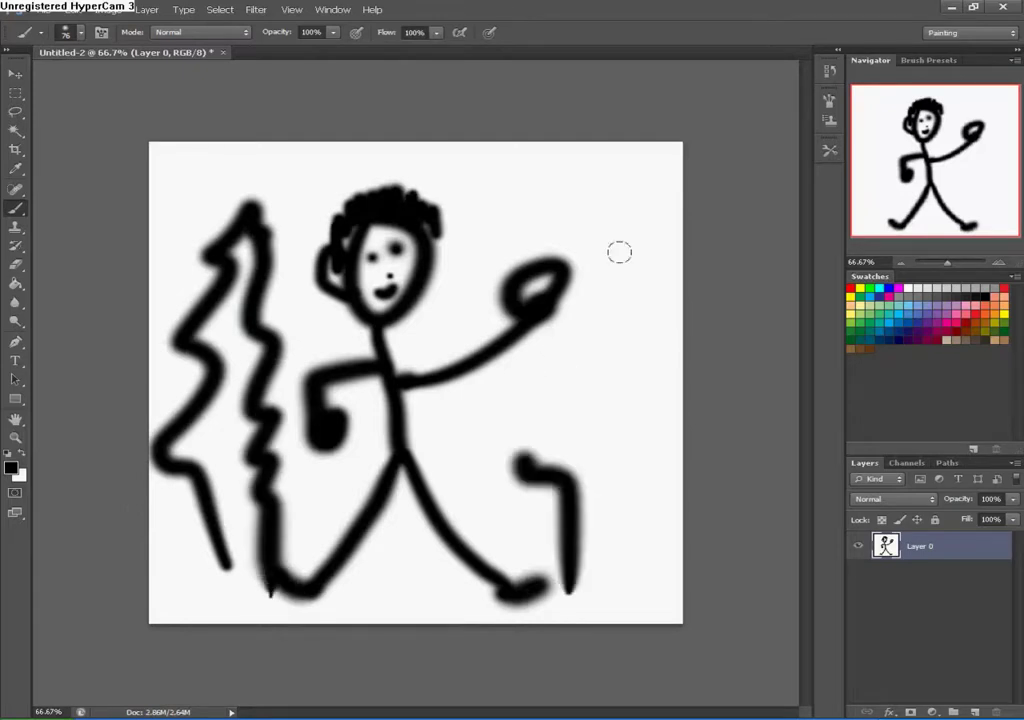
mouse_move(655, 490)
left_mouse_down()
mouse_move(623, 658)
mouse_move(656, 546)
left_mouse_up()
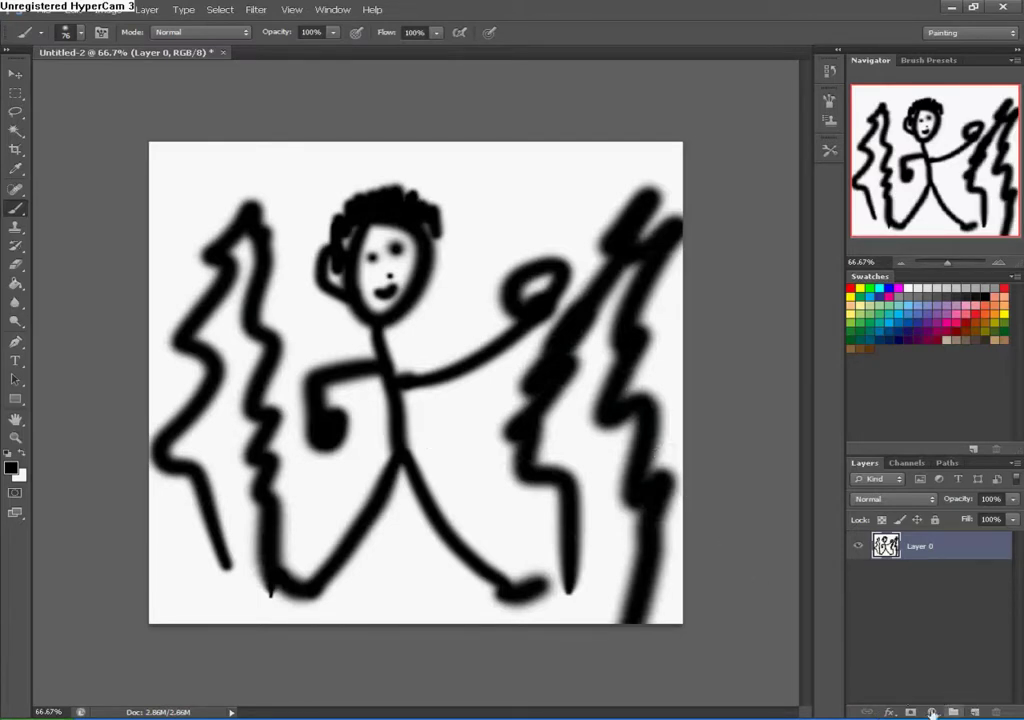
- Duplicate Layer 0 as 'Layer 0 copy'
right_click(926, 563)
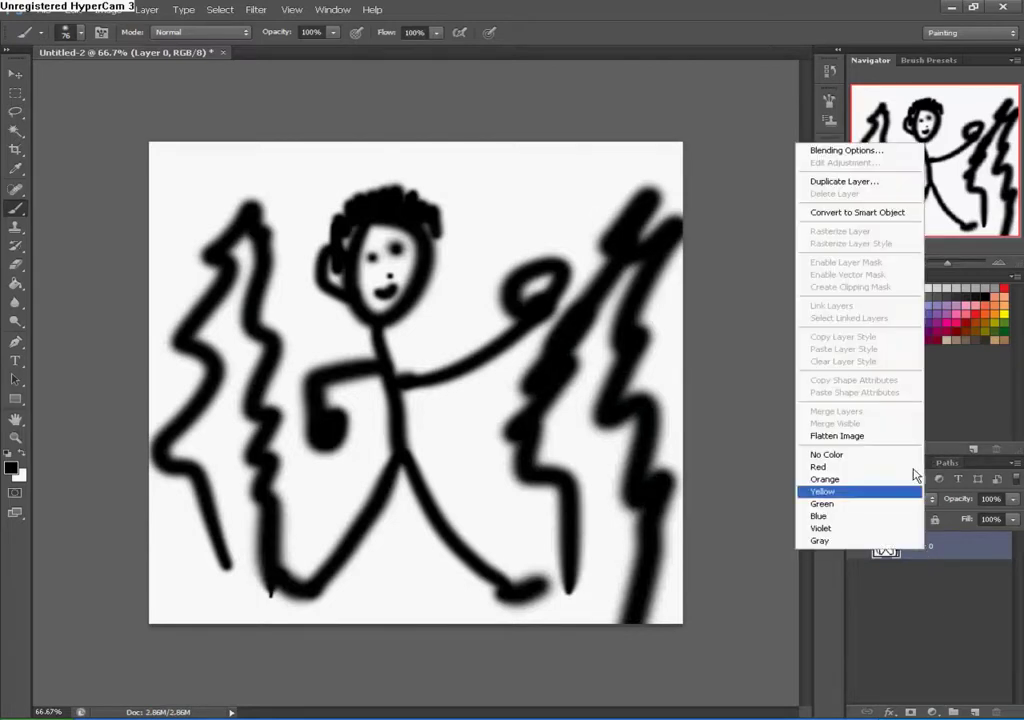
left_click(845, 181)
left_click(664, 222)
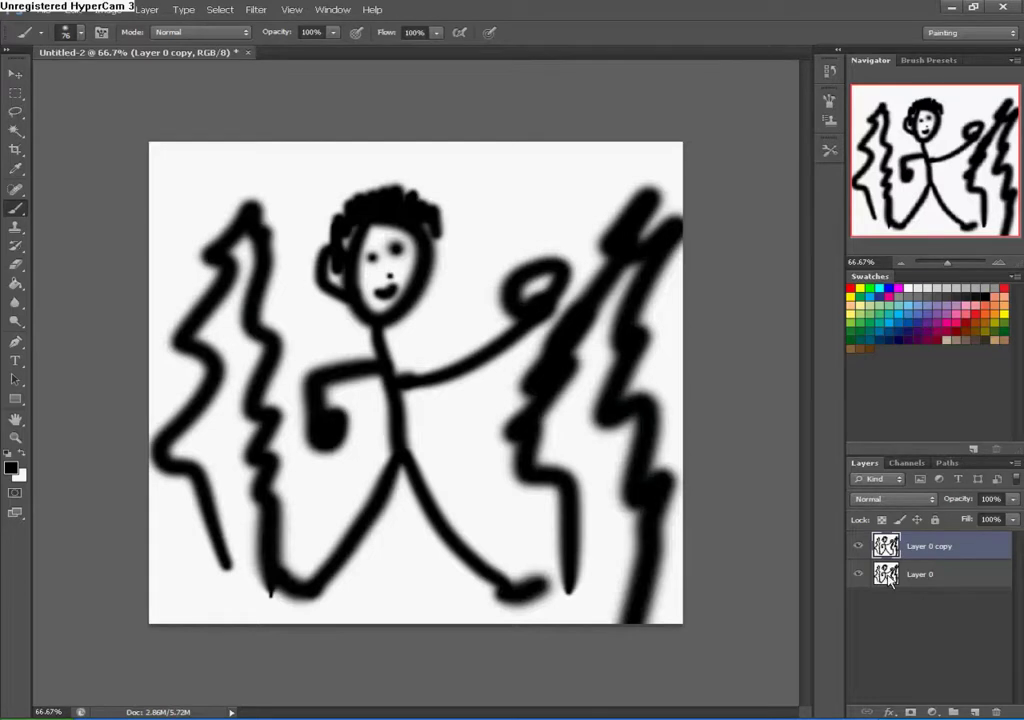
- Set the blend mode of Layer 0 copy to Darken in Blending Options
right_click(887, 543)
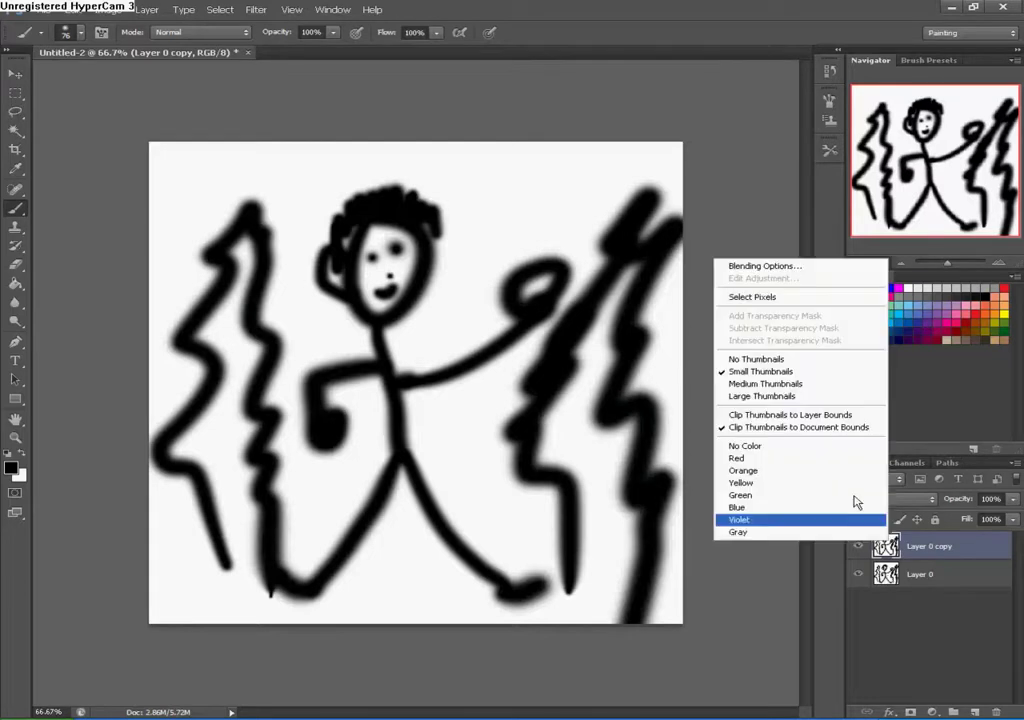
left_click(776, 272)
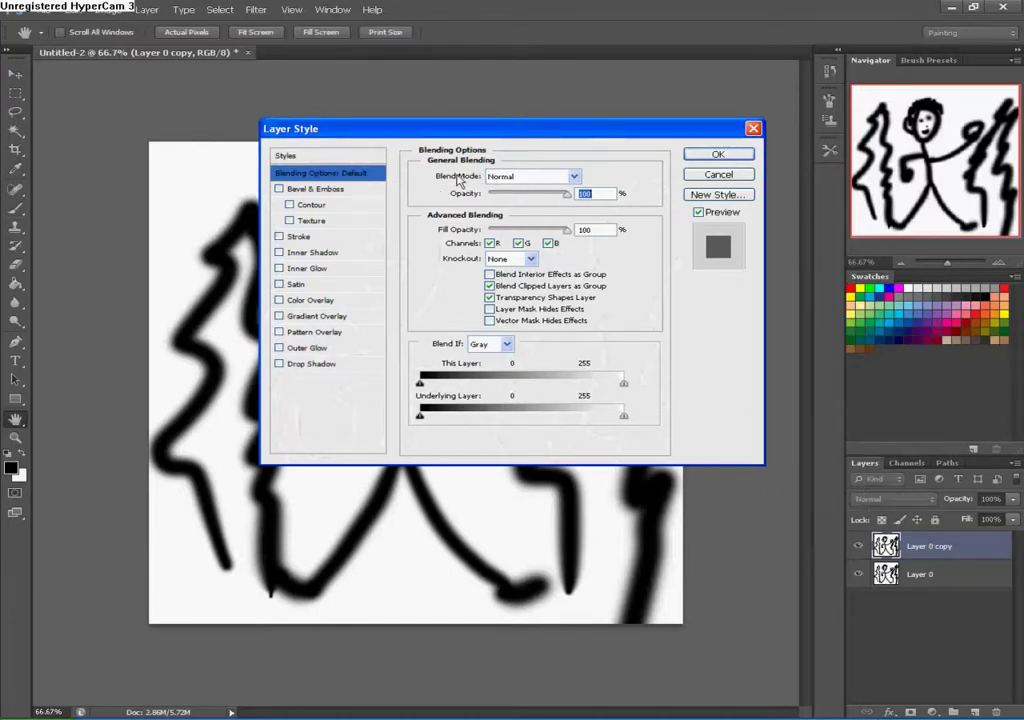
left_click(525, 176)
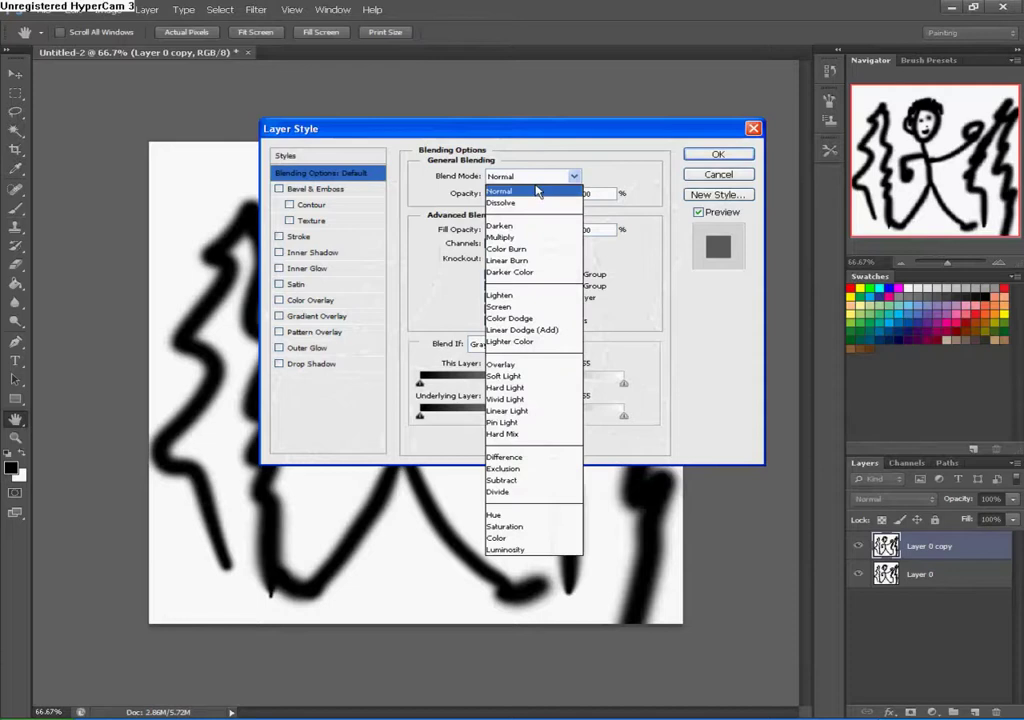
left_click(520, 228)
left_click(738, 156)
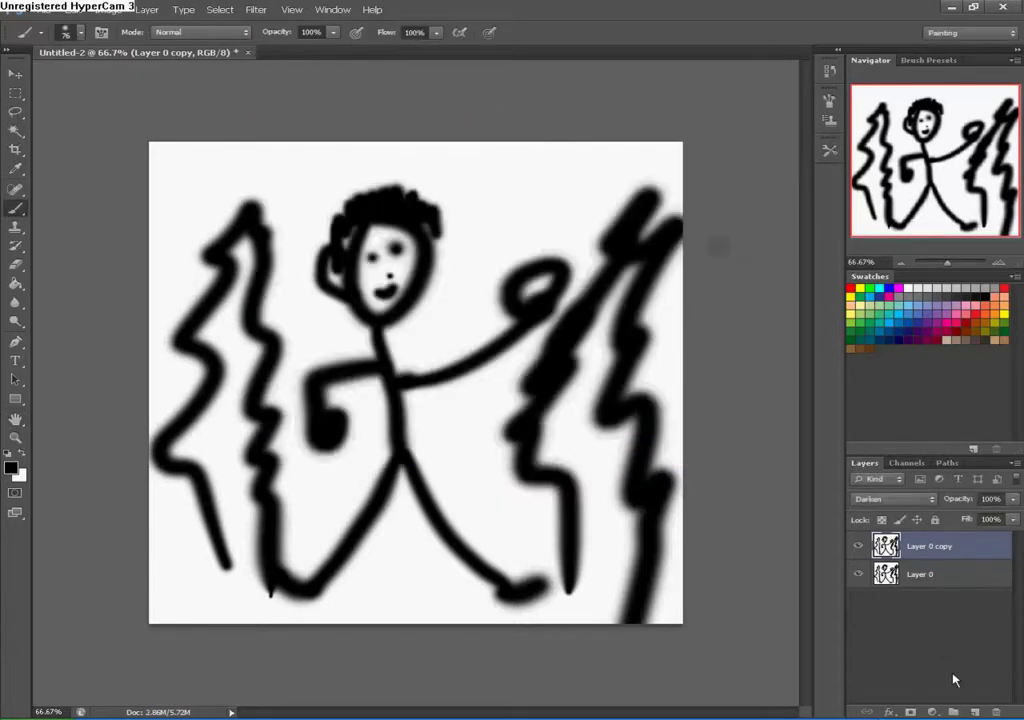
- Add Layer 1 beneath Layer 0 copy and paint the face tan
left_click(974, 712)
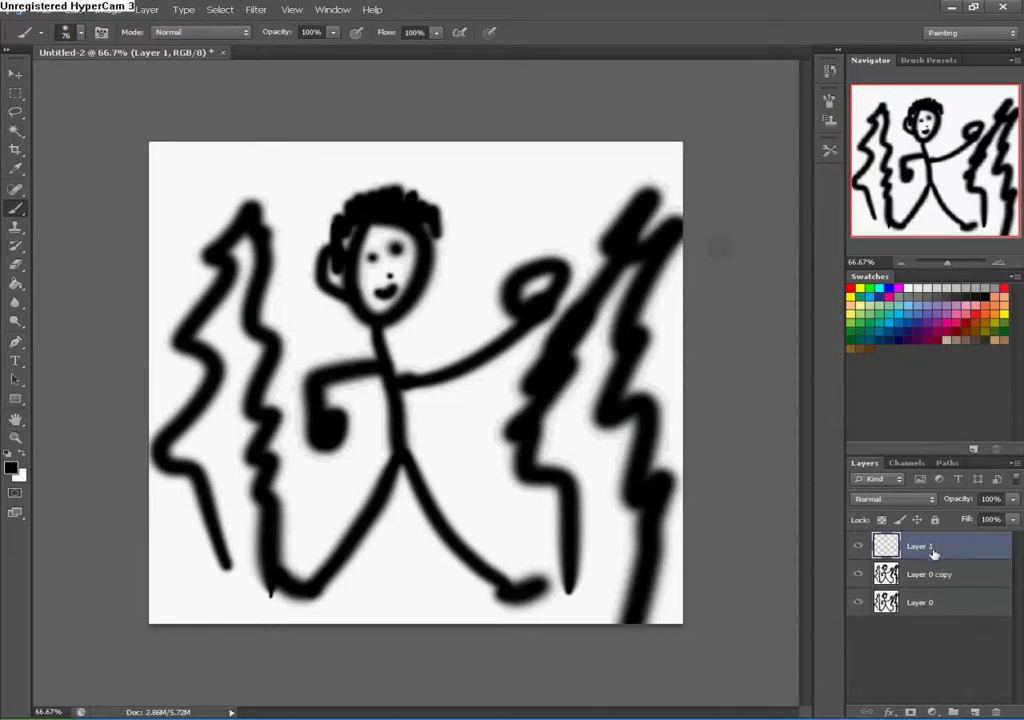
left_click_drag(932, 553, 929, 591)
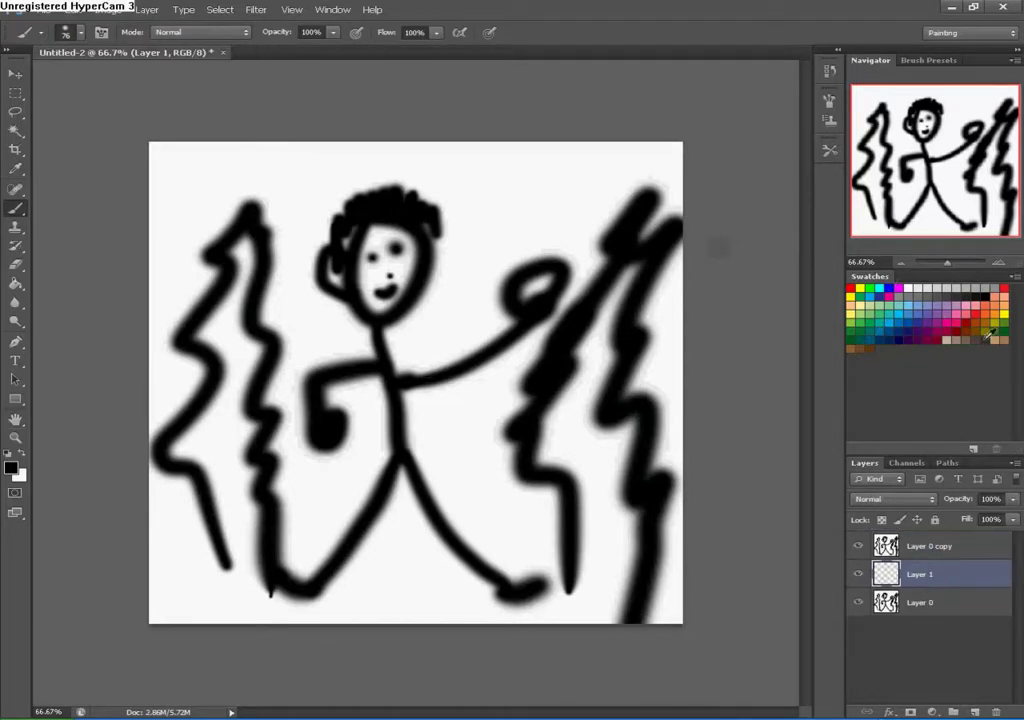
left_click(1000, 340)
mouse_move(372, 250)
left_mouse_down()
mouse_move(379, 285)
mouse_move(397, 240)
left_mouse_up()
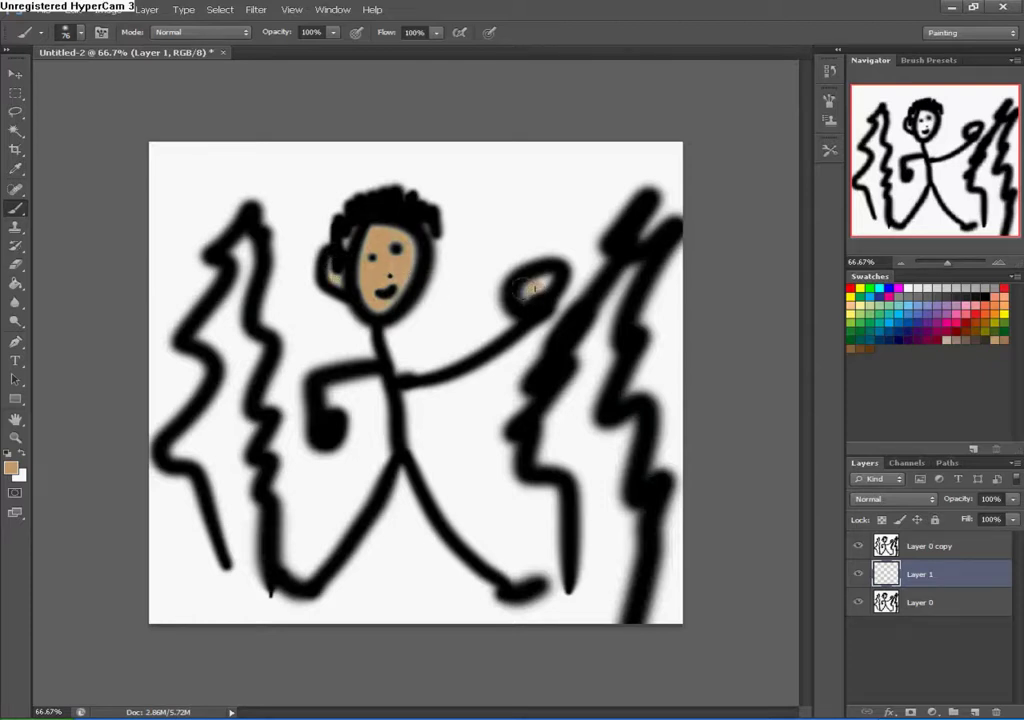
- Colour both legs blue, then the torso and both arms red
left_click(890, 287)
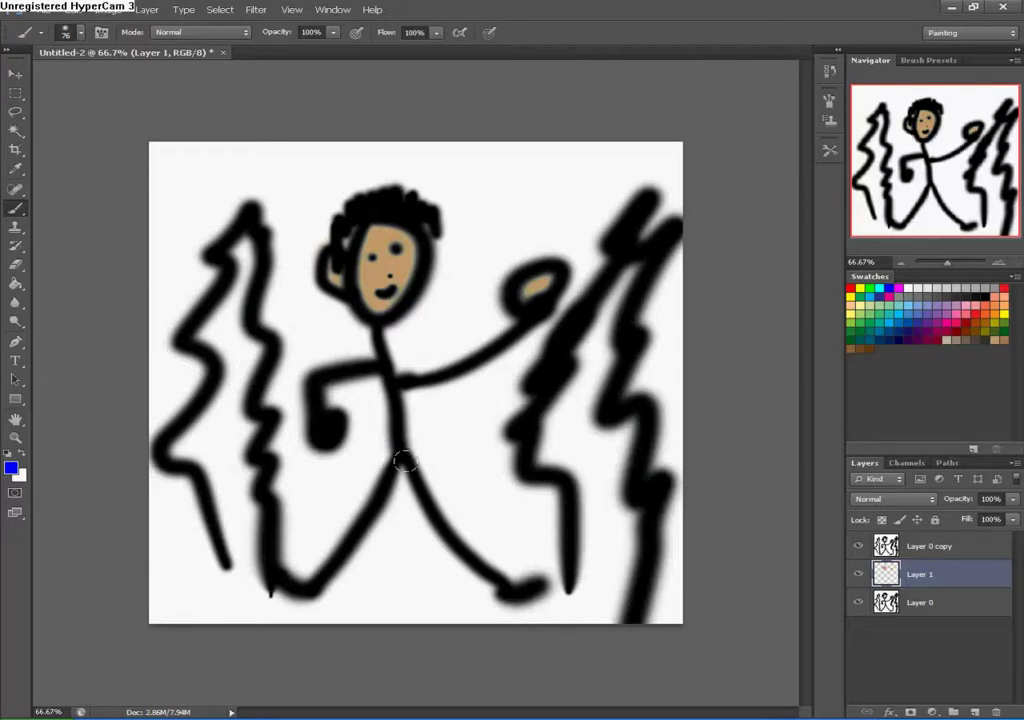
mouse_move(392, 438)
left_mouse_down()
mouse_move(448, 535)
mouse_move(525, 580)
left_mouse_up()
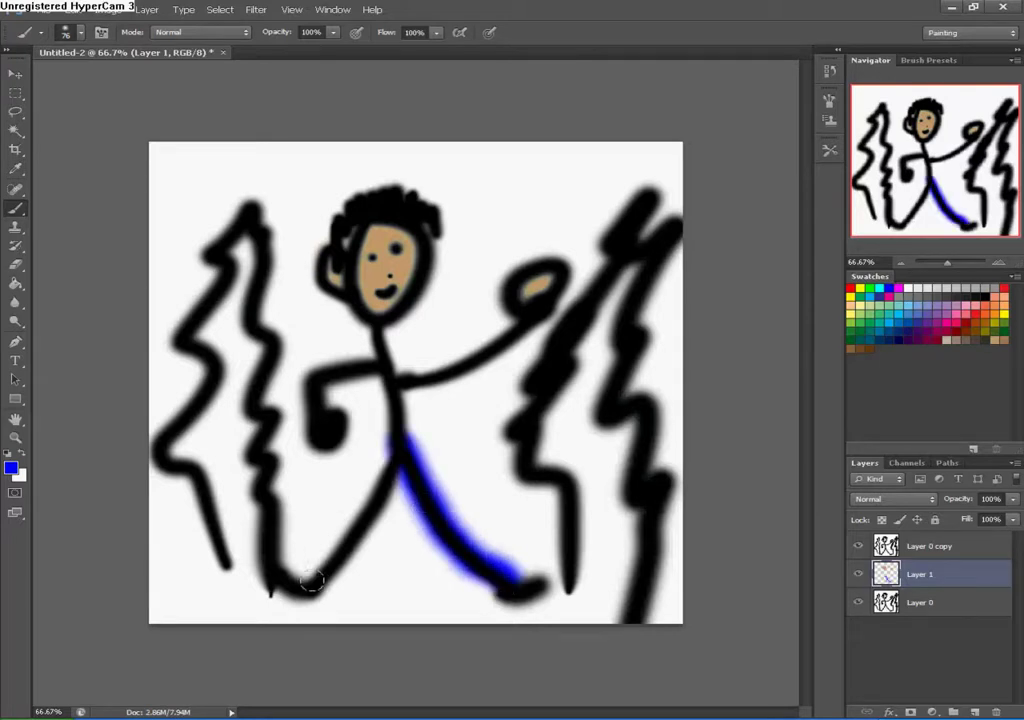
mouse_move(311, 581)
left_mouse_down()
mouse_move(367, 501)
mouse_move(393, 427)
left_mouse_up()
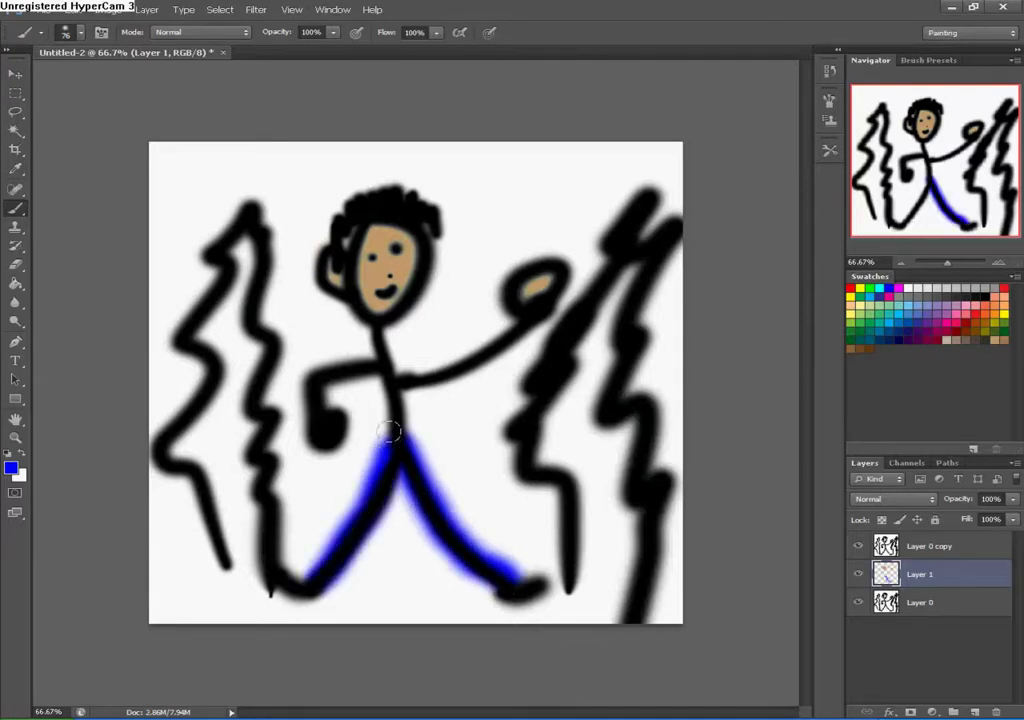
left_click(851, 287)
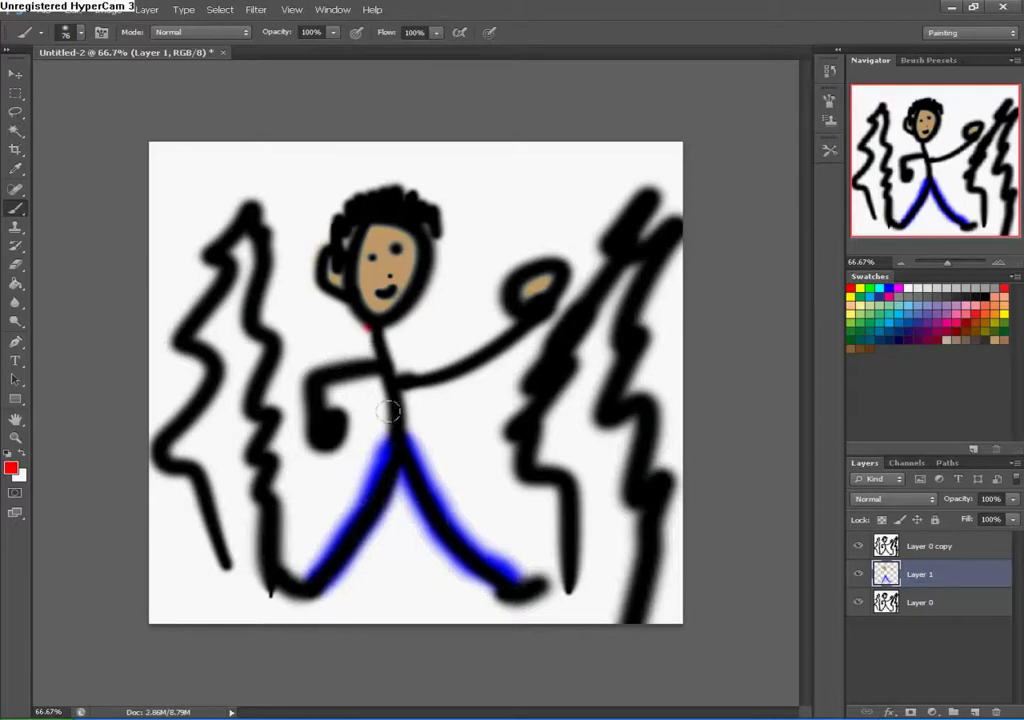
left_click_drag(365, 323, 392, 425)
mouse_move(400, 378)
left_mouse_down()
mouse_move(496, 351)
mouse_move(522, 332)
left_mouse_up()
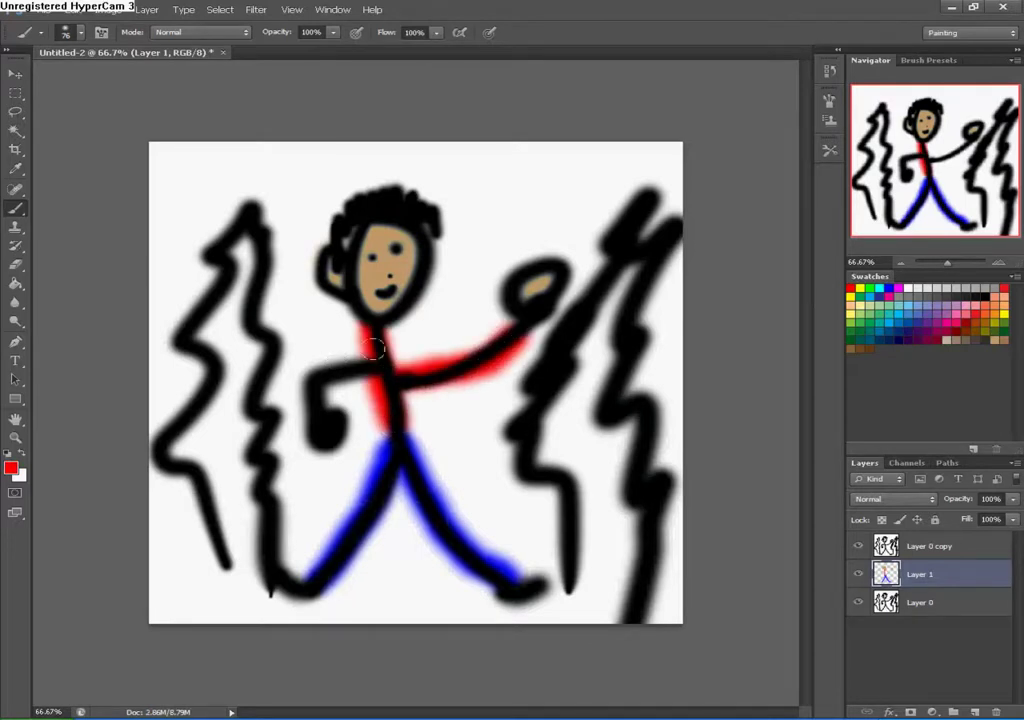
mouse_move(362, 367)
left_mouse_down()
mouse_move(314, 414)
mouse_move(314, 378)
mouse_move(380, 347)
left_mouse_up()
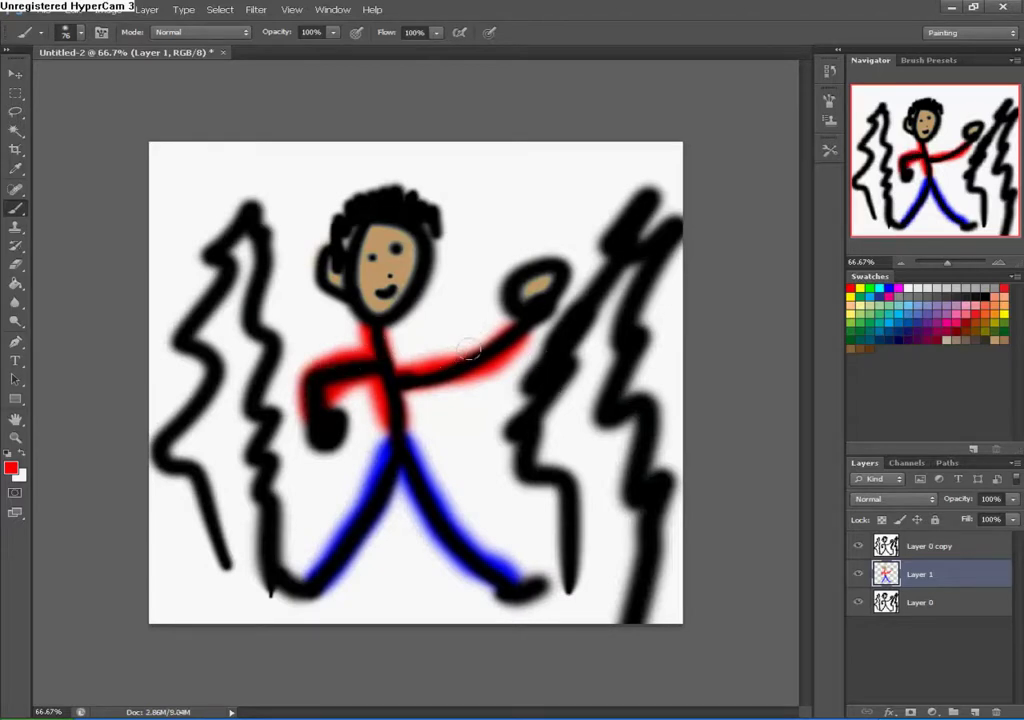
- Paint brown trunks under both trees and fill their foliage bright green
left_click(871, 347)
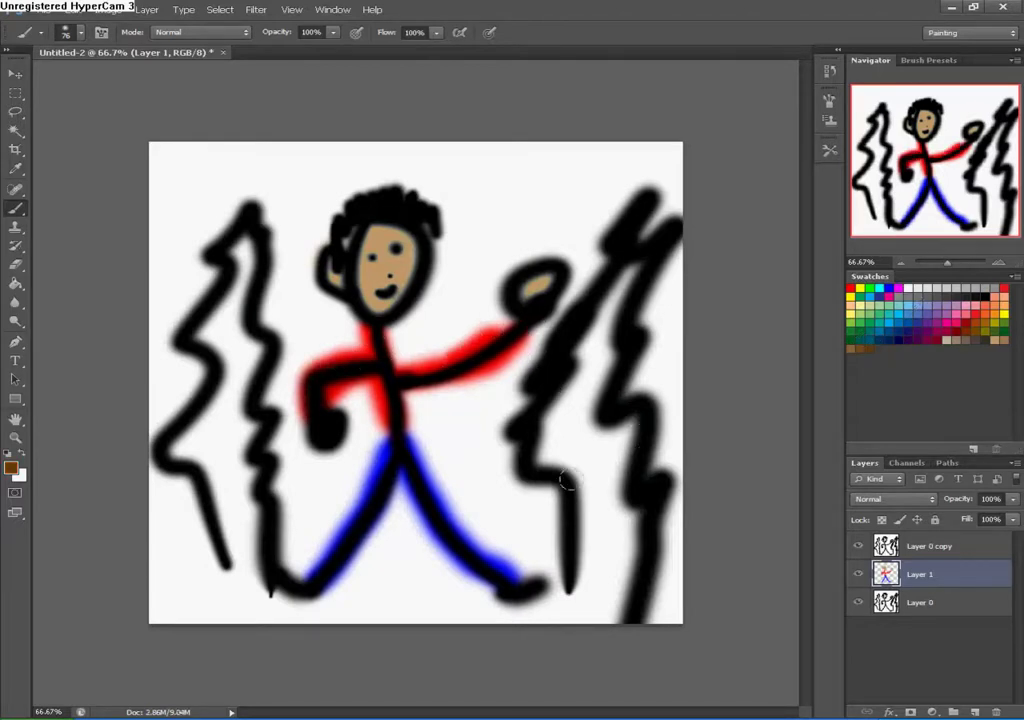
mouse_move(571, 491)
left_mouse_down()
mouse_move(600, 612)
mouse_move(618, 497)
mouse_move(628, 585)
left_mouse_up()
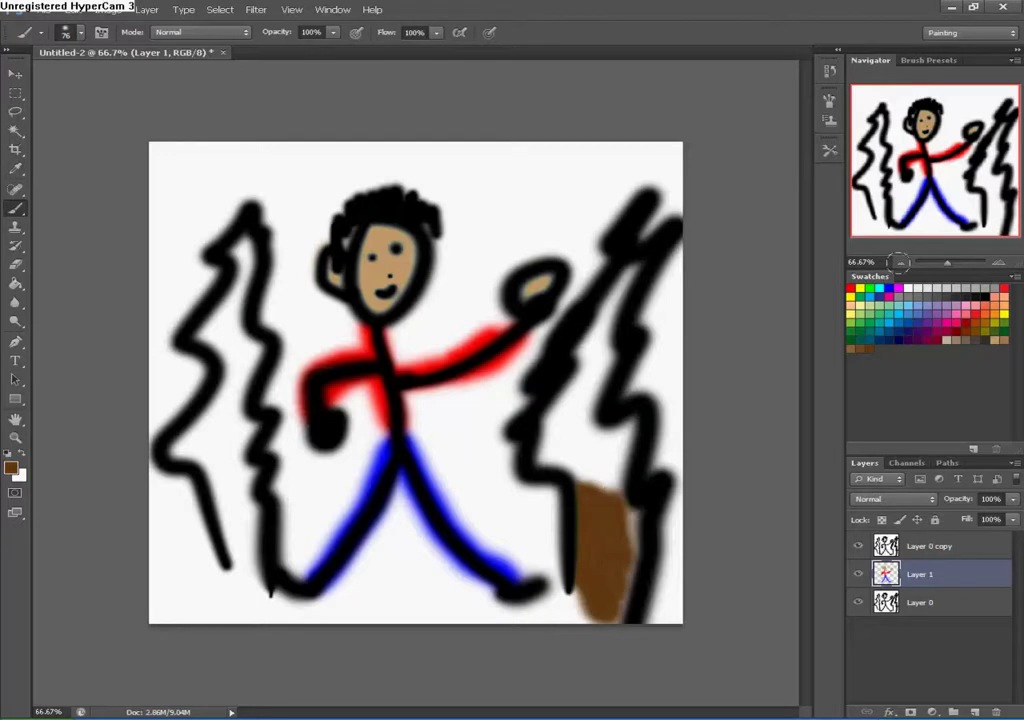
left_click(866, 288)
mouse_move(549, 424)
left_mouse_down()
mouse_move(580, 365)
mouse_move(598, 401)
mouse_move(585, 413)
mouse_move(602, 362)
left_mouse_up()
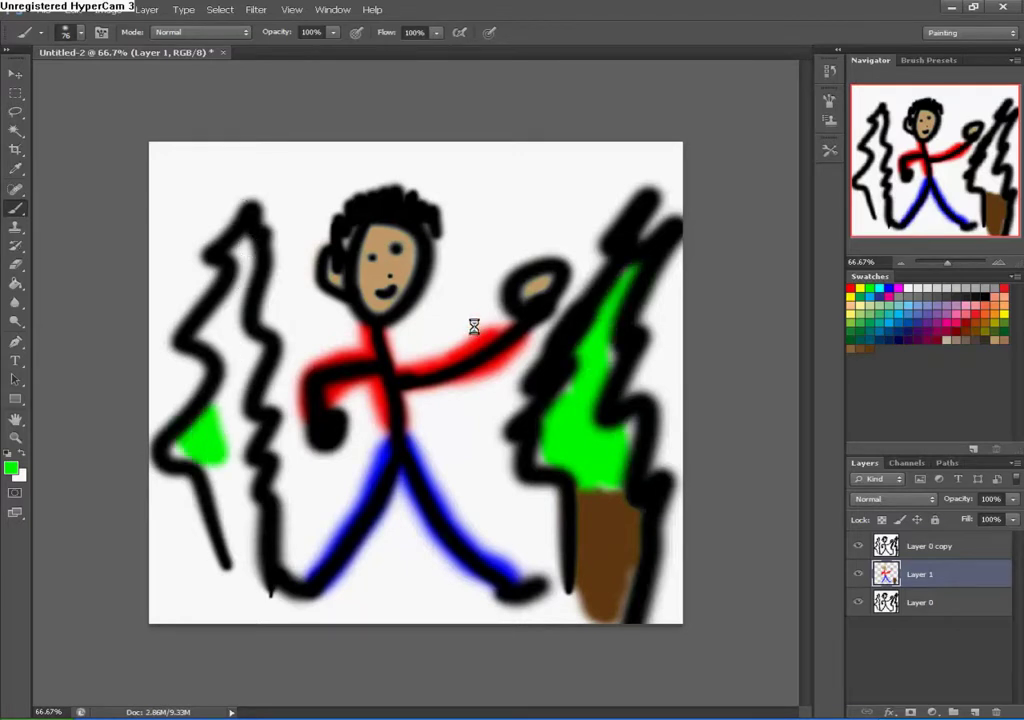
left_click(870, 349)
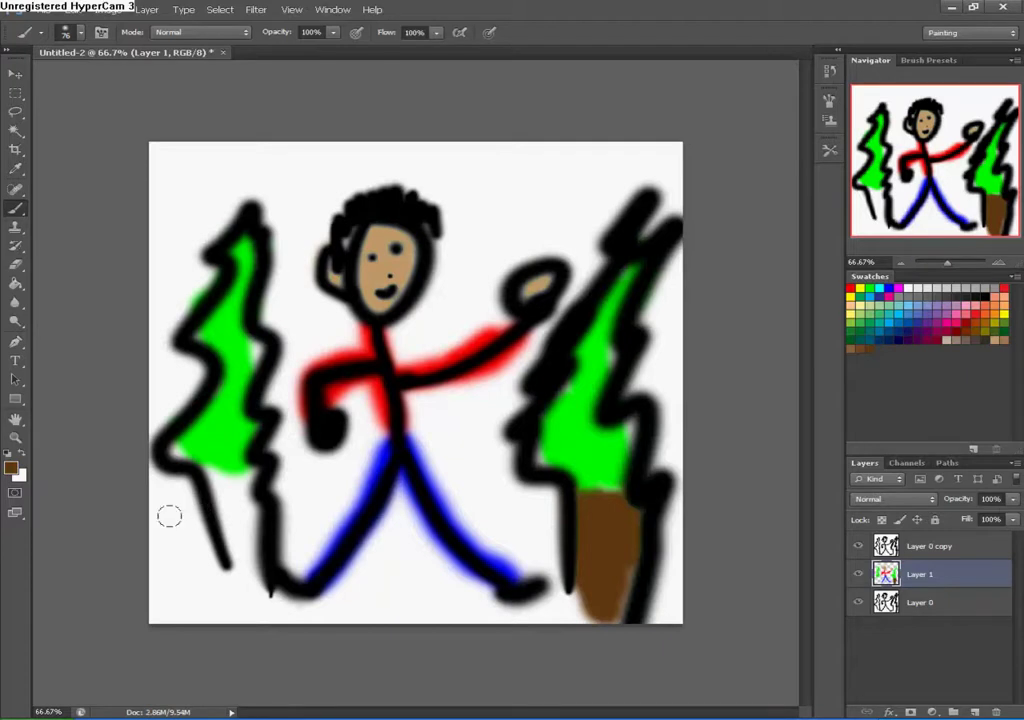
mouse_move(226, 558)
left_mouse_down()
mouse_move(227, 492)
mouse_move(250, 530)
left_mouse_up()
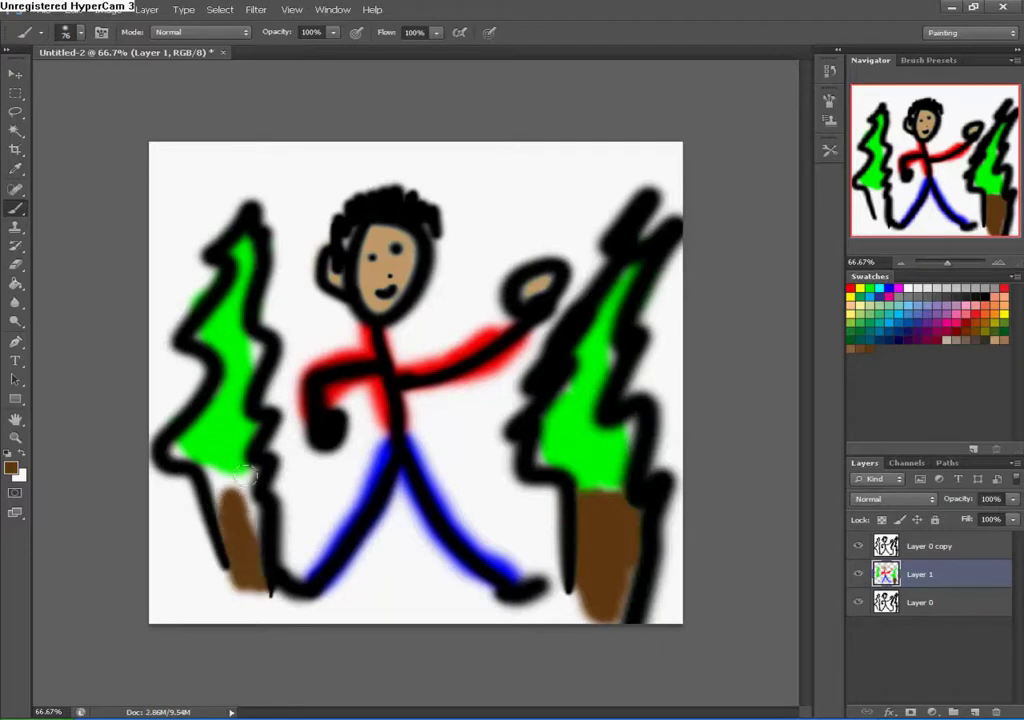
left_click_drag(248, 478, 225, 545)
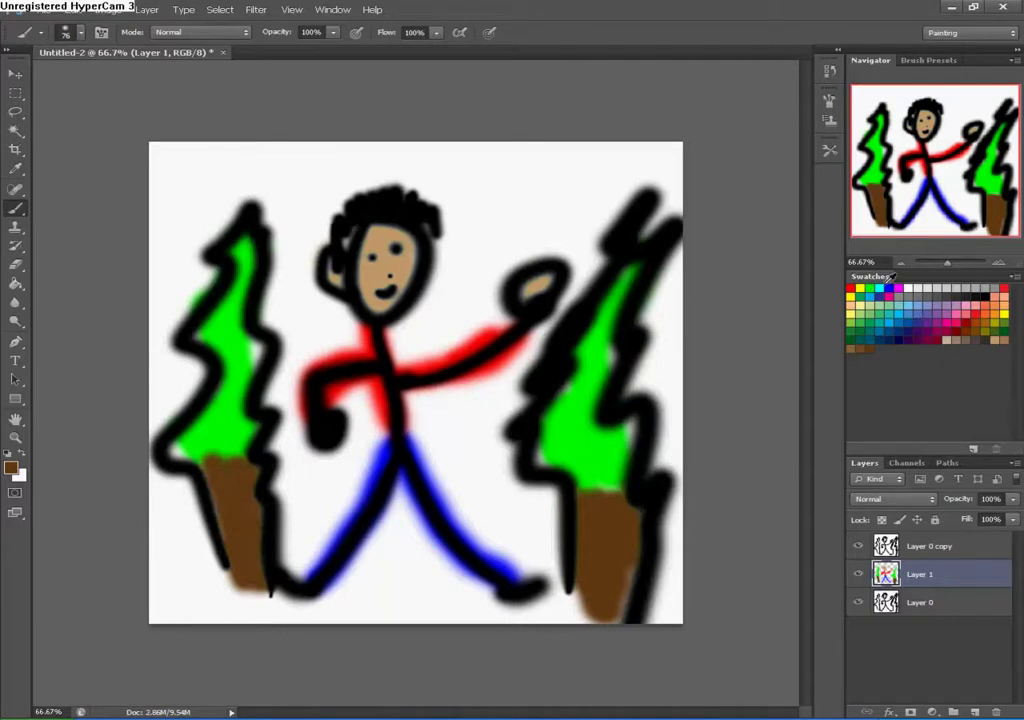
- Add a new layer and delete the extra Layer 3
left_click(975, 712)
left_click(975, 712)
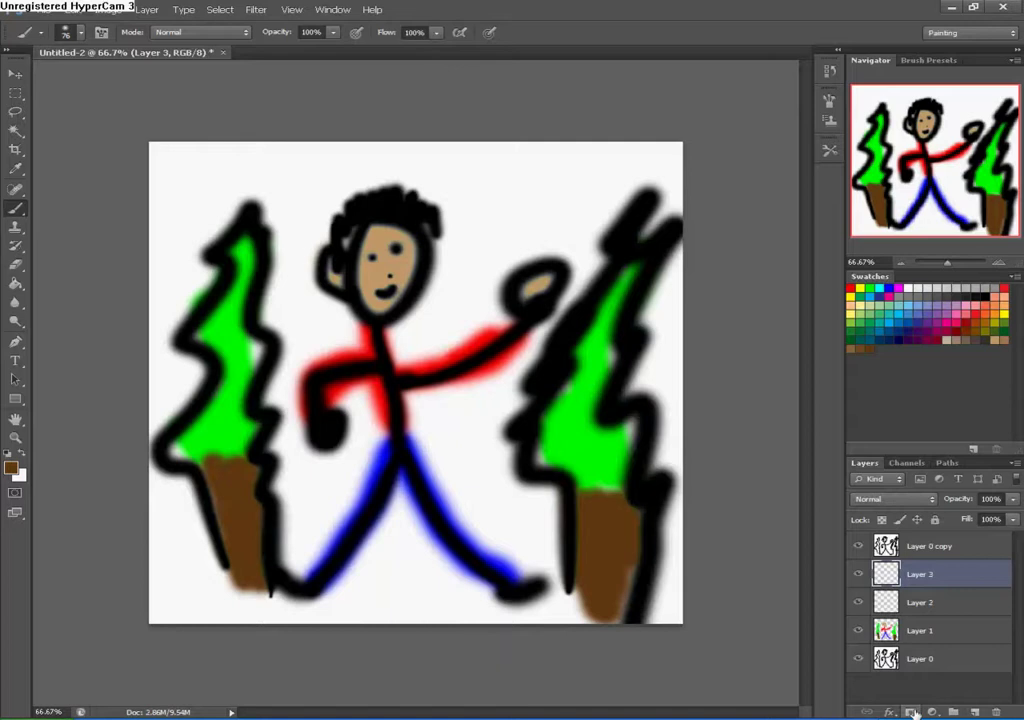
left_click(993, 712)
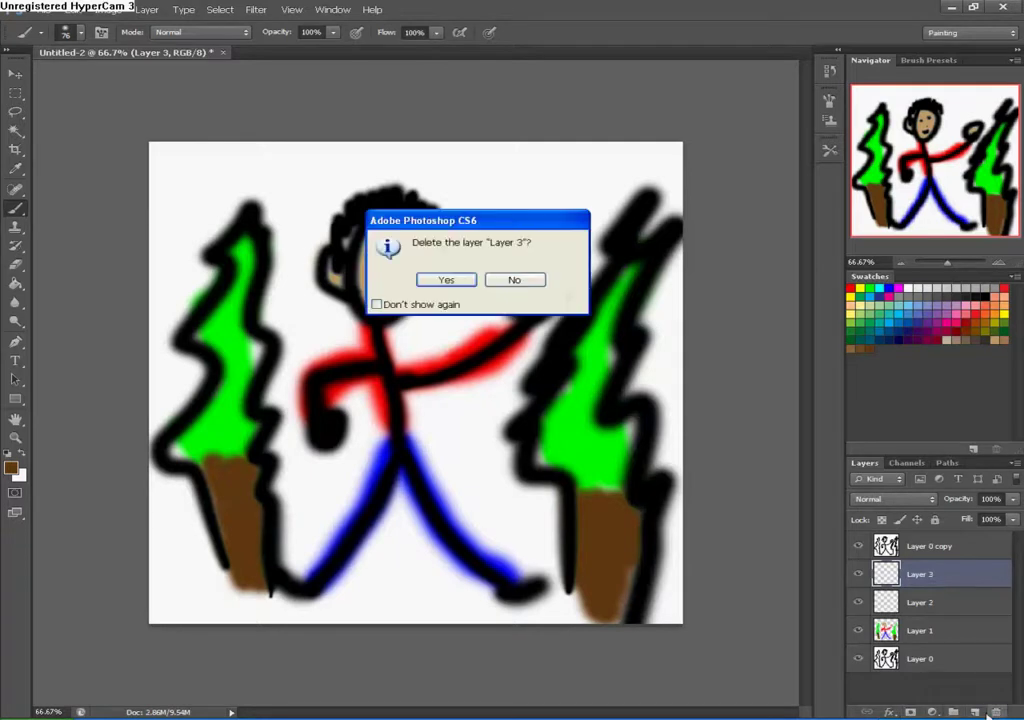
left_click(443, 283)
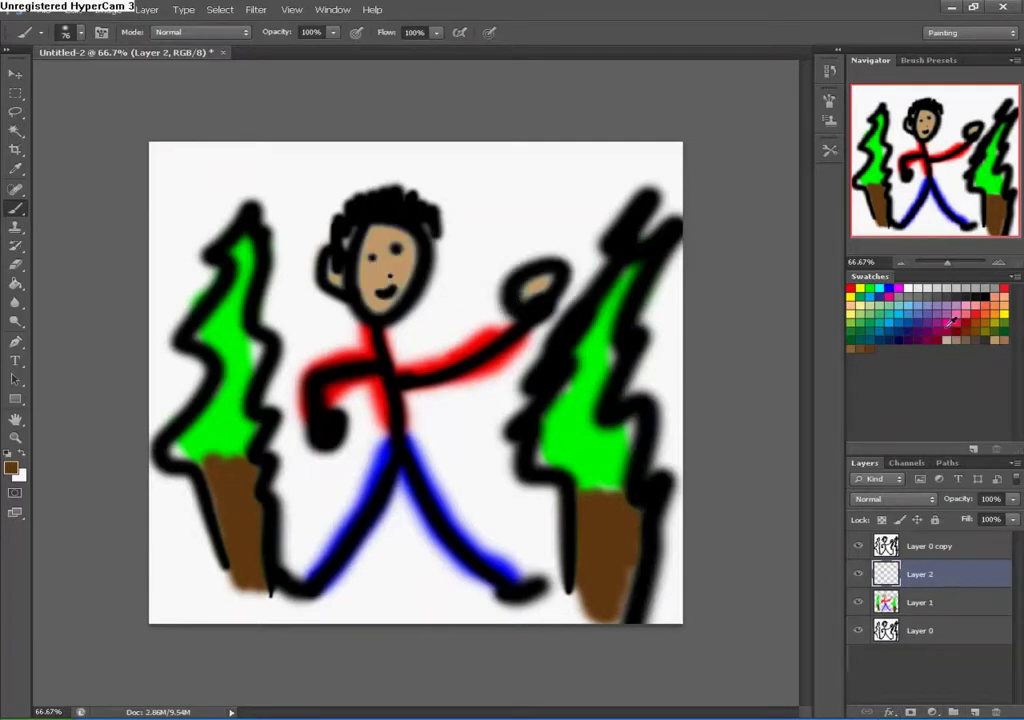
- Undo stray light-blue sky strokes and move Layer 2 below Layer 1
left_click(918, 297)
mouse_move(157, 403)
left_mouse_down()
mouse_move(125, 330)
mouse_move(169, 203)
mouse_move(185, 460)
mouse_move(220, 450)
left_mouse_up()
mouse_move(335, 380)
left_mouse_down()
mouse_move(229, 199)
mouse_move(280, 430)
left_mouse_up()
mouse_move(493, 376)
left_mouse_down()
mouse_move(322, 190)
mouse_move(348, 241)
left_mouse_up()
key("ctrl+z")
left_click_drag(935, 577, 937, 603)
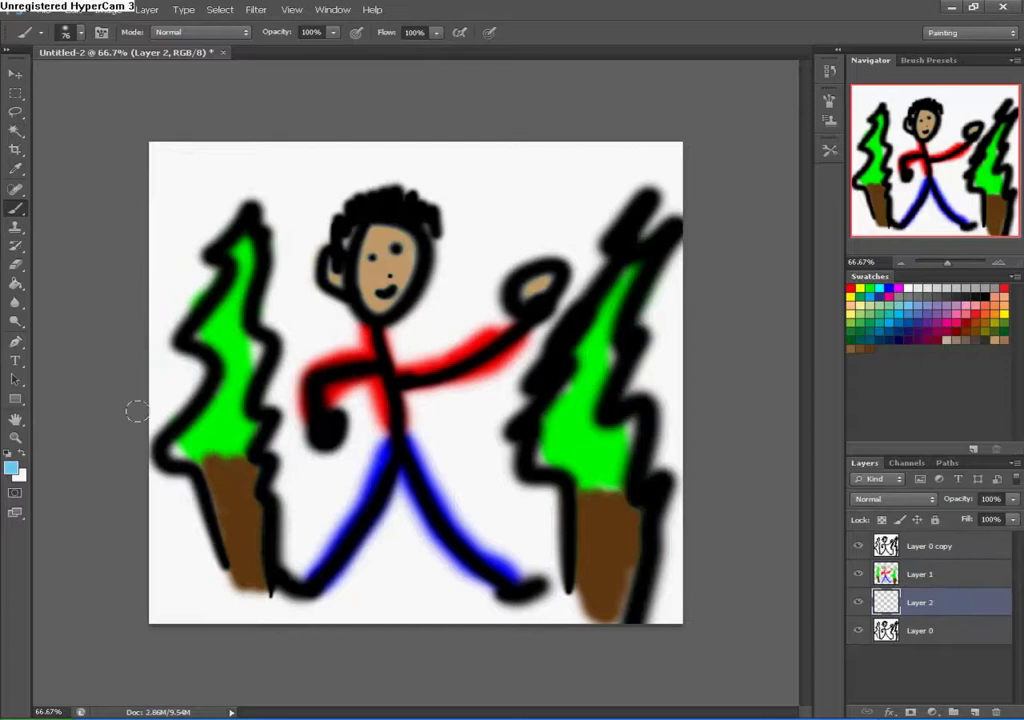
- Brush light-blue sky strokes behind the left tree on Layer 2
mouse_move(214, 497)
left_mouse_down()
mouse_move(201, 365)
mouse_move(160, 165)
mouse_move(205, 295)
mouse_move(175, 200)
left_mouse_up()
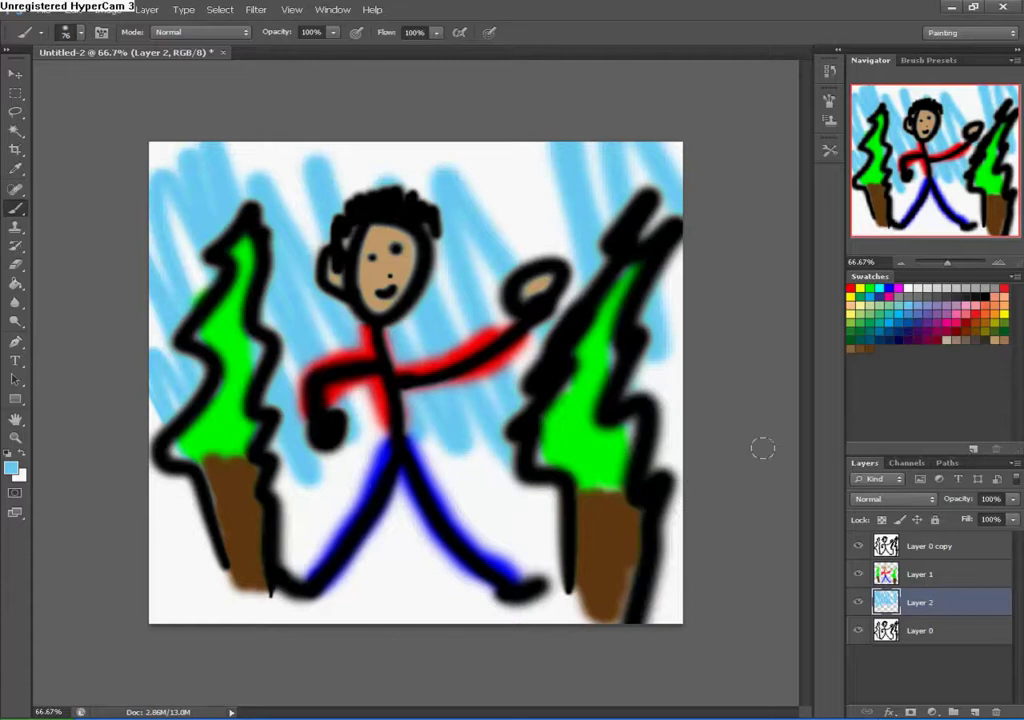
- Switch to bright green and scribble grass along the ground line and lower left
left_click(865, 315)
left_click(867, 288)
left_click_drag(152, 512, 665, 525)
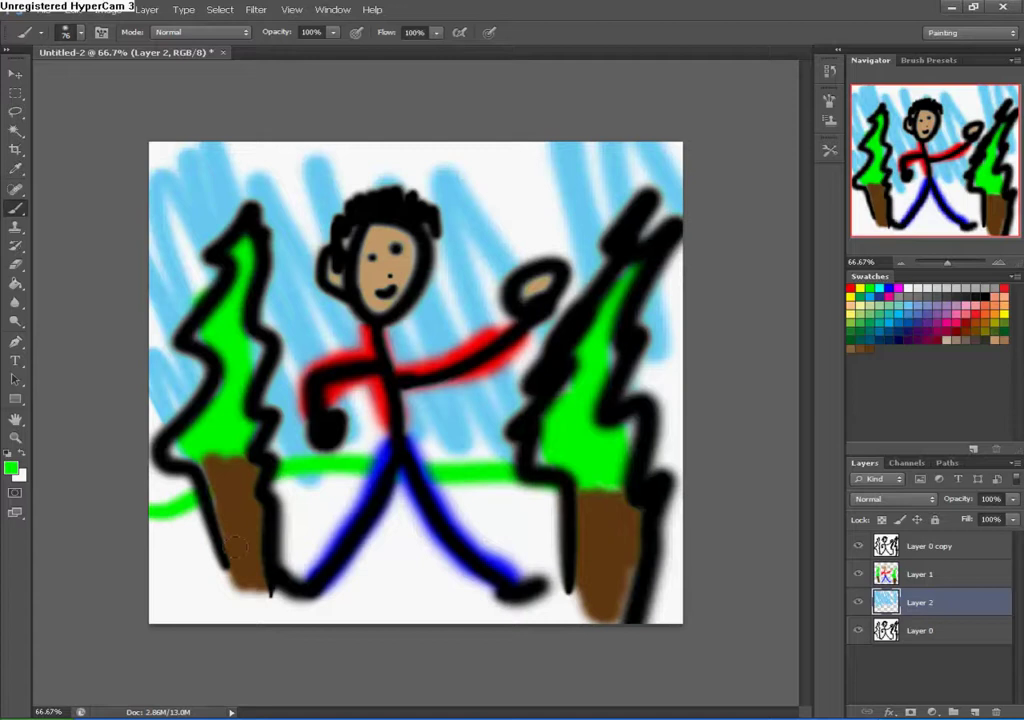
mouse_move(236, 604)
left_mouse_down()
mouse_move(382, 575)
mouse_move(429, 549)
mouse_move(471, 501)
left_mouse_up()
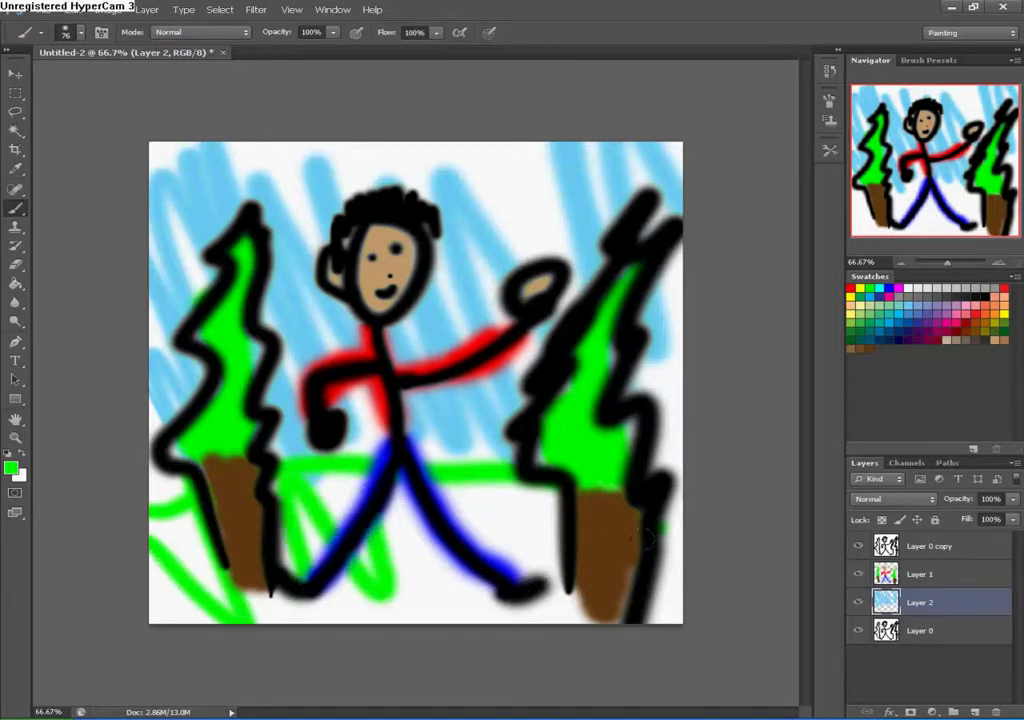